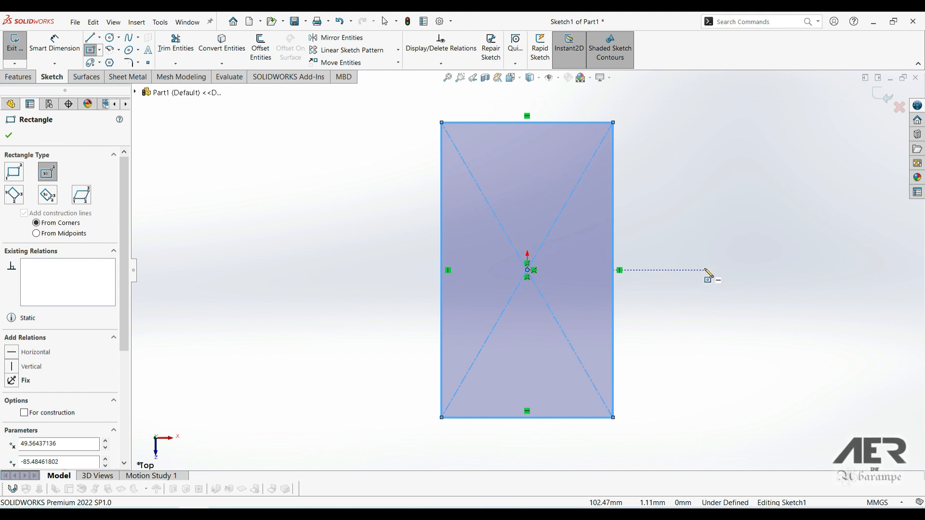
# Step: Dimension the centre rectangle's vertical side at 500 mm and its horizontal side at 300 mm
pyautogui.click(55, 43)
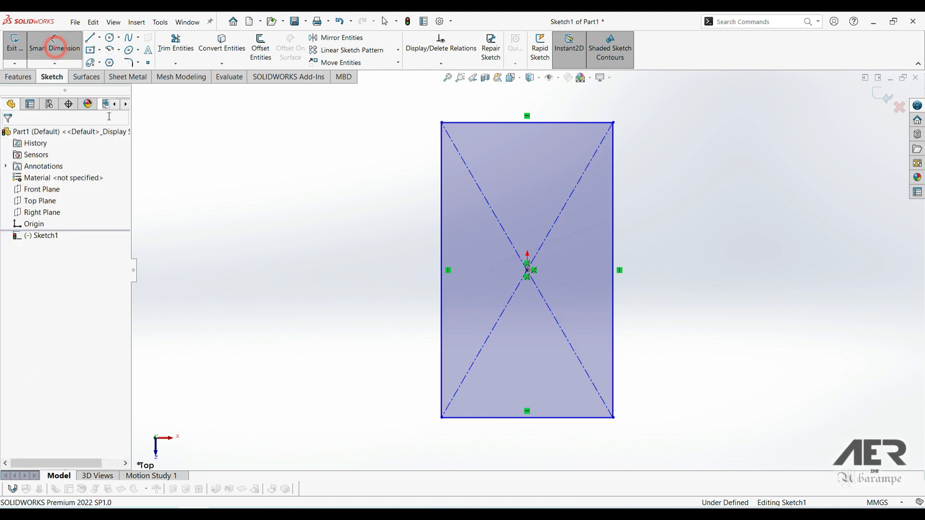
pyautogui.click(444, 164)
pyautogui.click(386, 177)
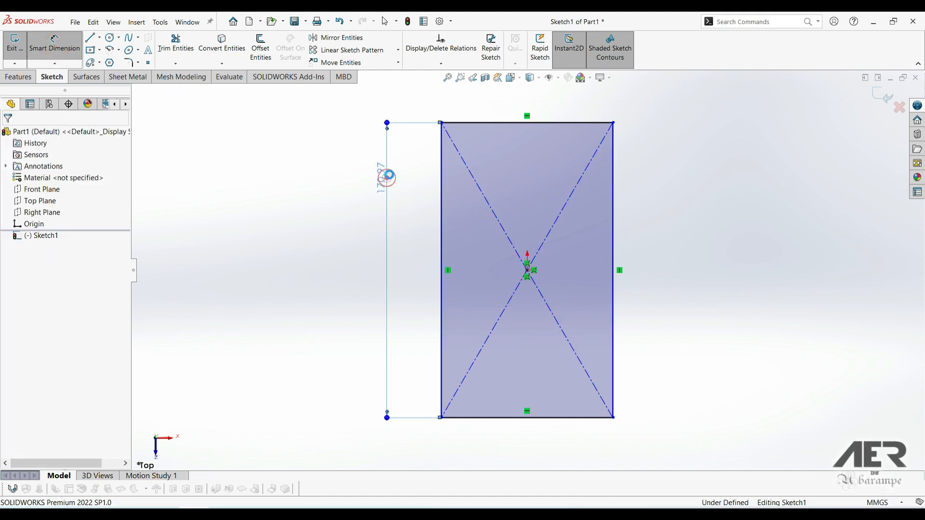
pyautogui.write('500')
pyautogui.press('Return')
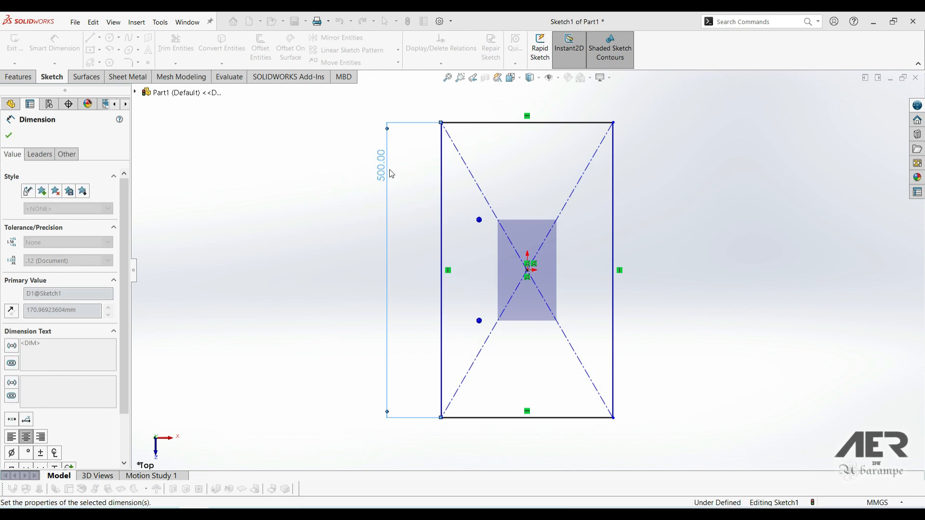
pyautogui.click(504, 123)
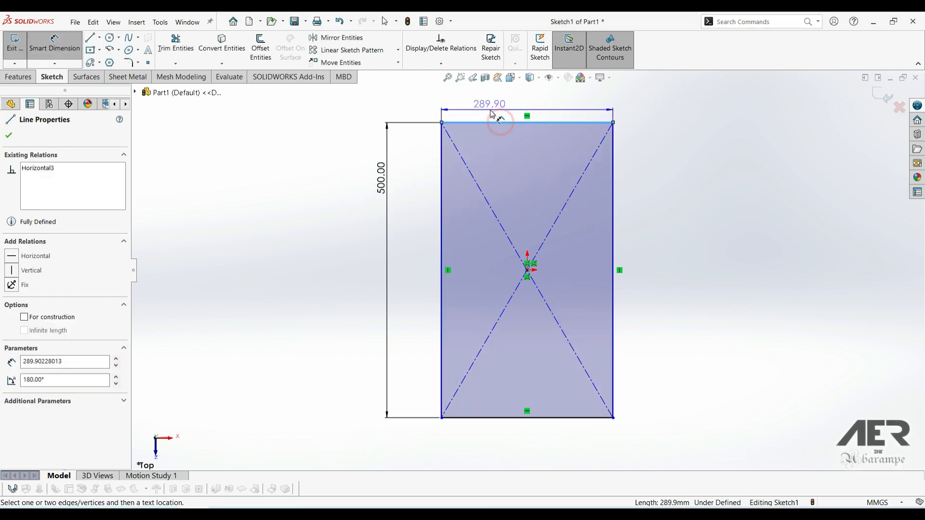
pyautogui.click(499, 110)
pyautogui.write('300')
pyautogui.press('Return')
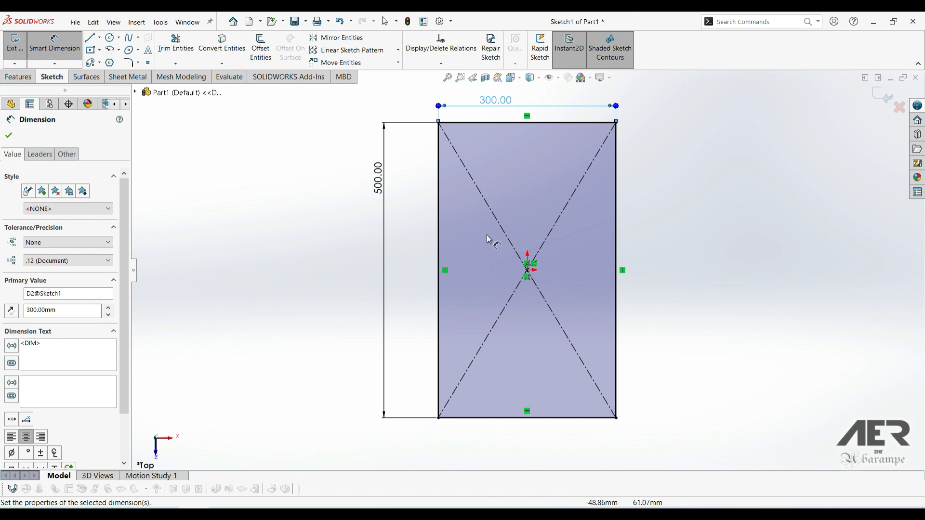
# Step: Create a 1 mm thick base flange from the rectangle with a K-factor of 0.5 and rectangular auto relief at a 0.5 ratio
pyautogui.click(127, 77)
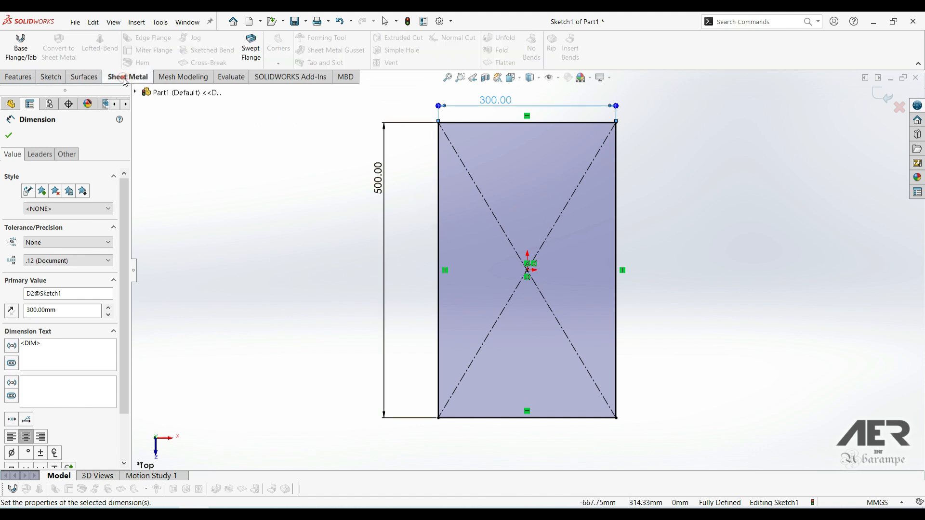
pyautogui.click(27, 48)
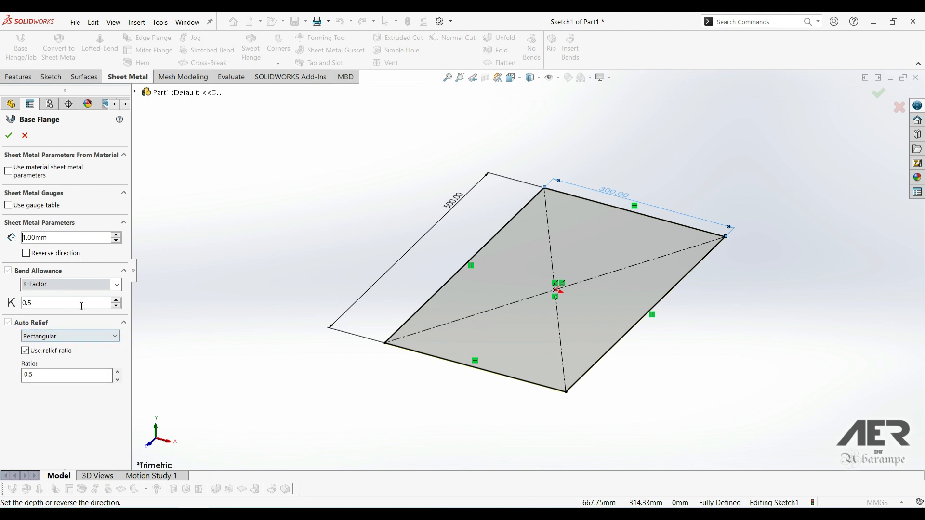
pyautogui.click(9, 135)
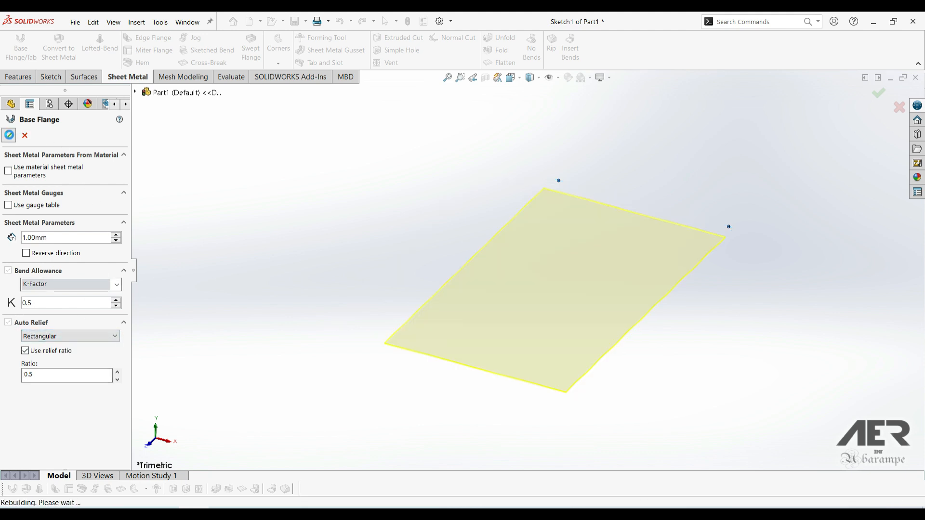
# Step: Save the part as Enclosure in Progress in the Practical Example - Making an Enclosure folder
pyautogui.moveTo(548, 325); pyautogui.dragTo(548, 305, button='middle')
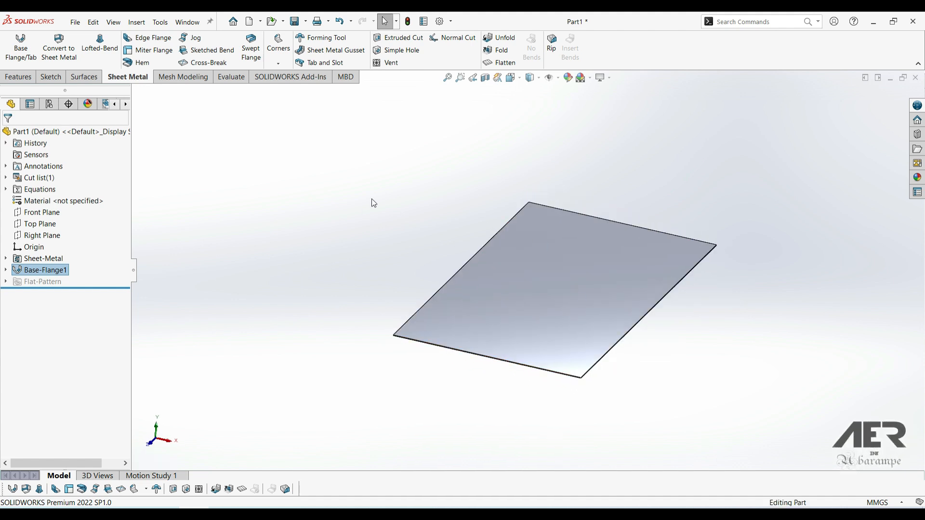
pyautogui.hotkey('ctrl', 's')
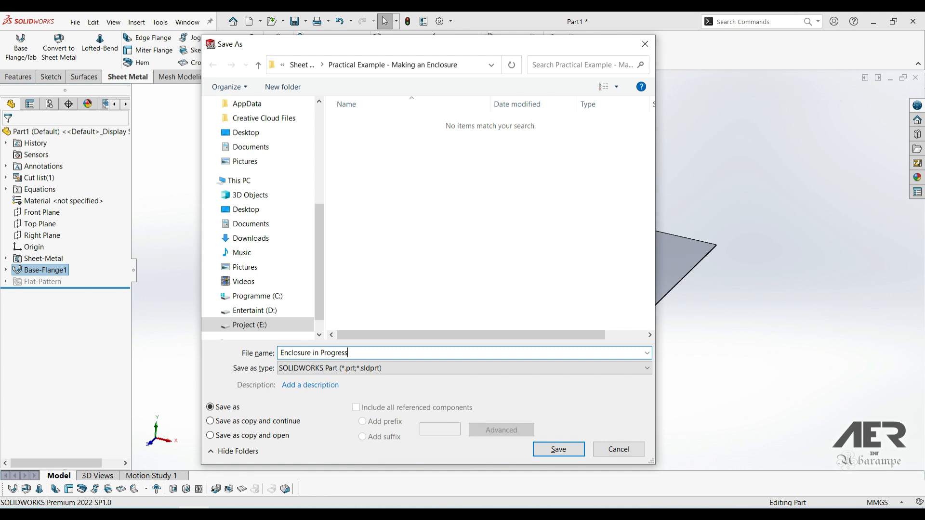
pyautogui.click(555, 449)
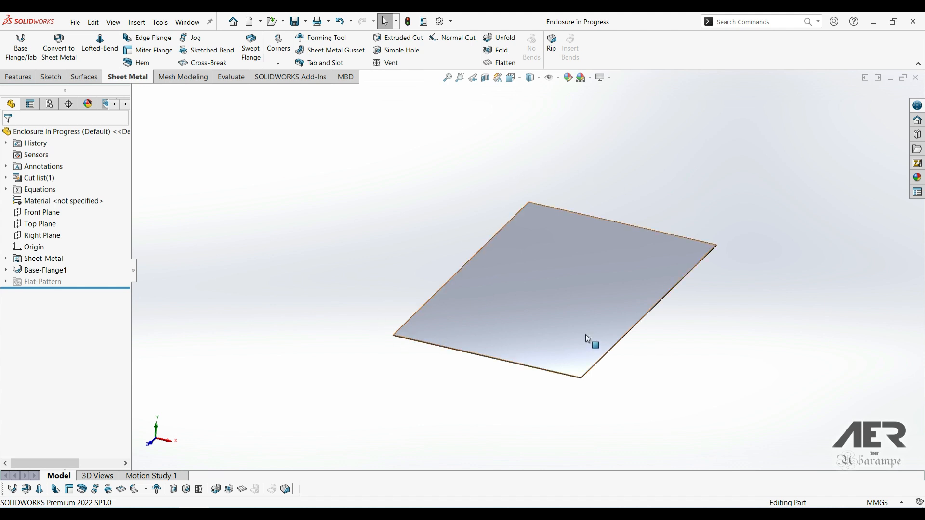
# Step: Open a new sketch on the thin front face along the plate's 300 mm side
pyautogui.scroll(-1, 571, 359)
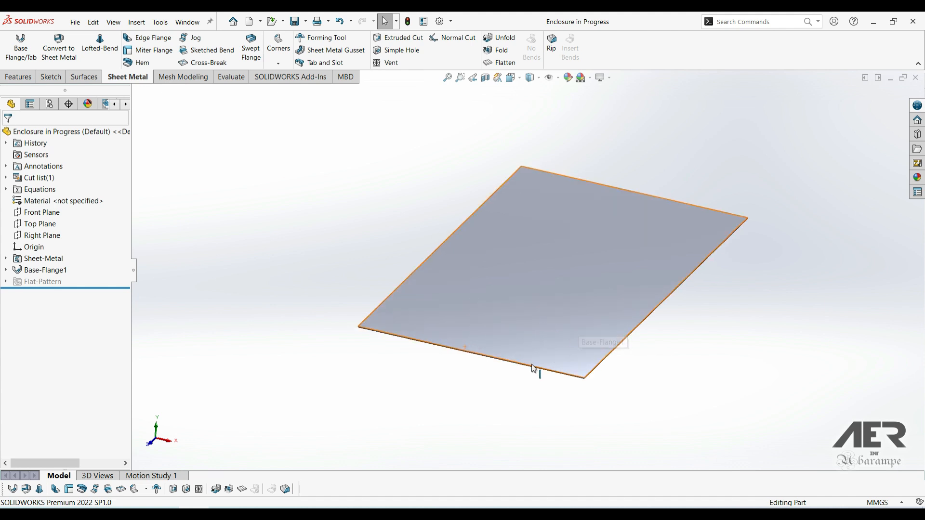
pyautogui.scroll(-5, 534, 368)
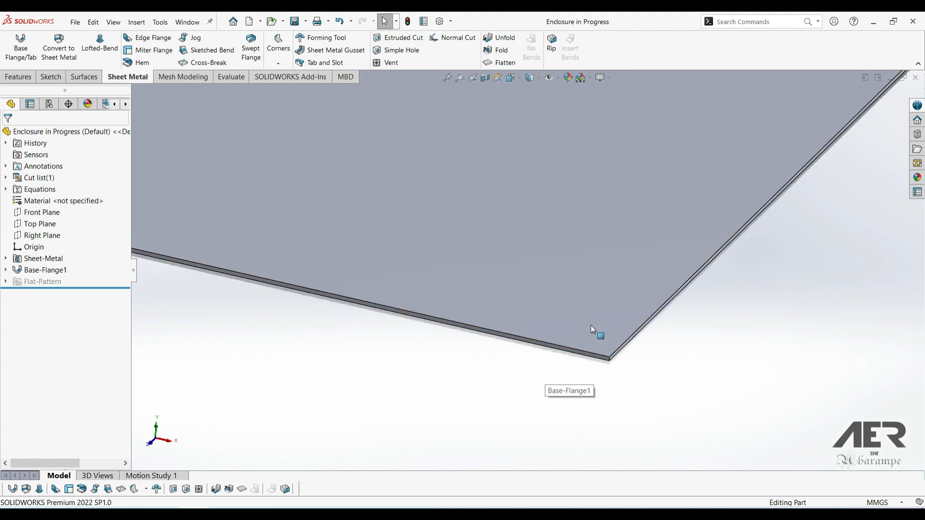
pyautogui.moveTo(582, 353); pyautogui.dragTo(581, 347, button='middle')
pyautogui.scroll(-1, 578, 351)
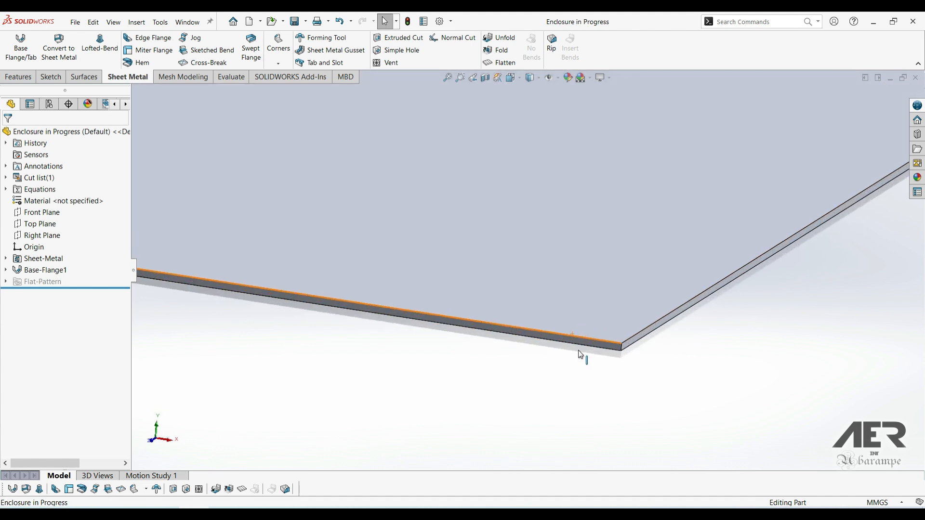
pyautogui.click(583, 345)
pyautogui.click(621, 308)
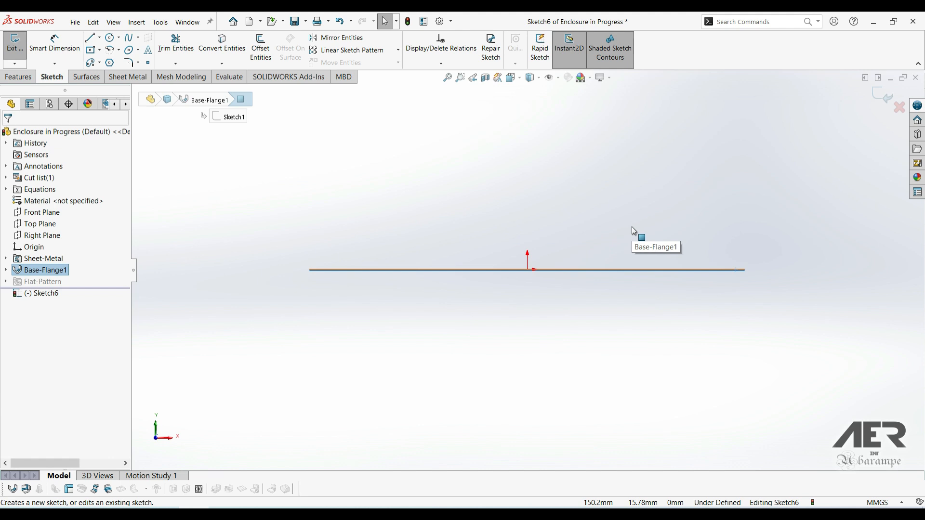
pyautogui.click(726, 147)
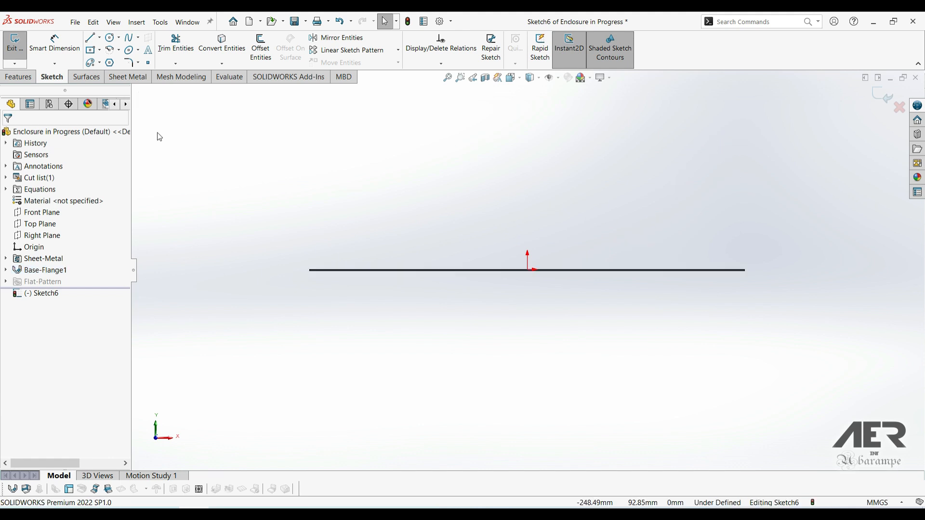
# Step: Sketch a hook profile from the plate's upper right corner: a vertical line up, about 10 mm horizontally inward, then a short vertical line down
pyautogui.click(90, 38)
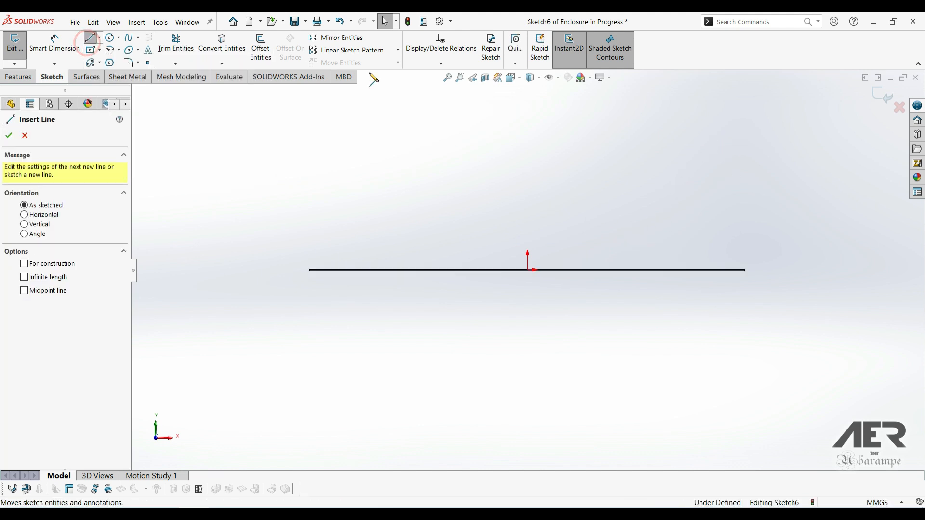
pyautogui.scroll(-4, 752, 245)
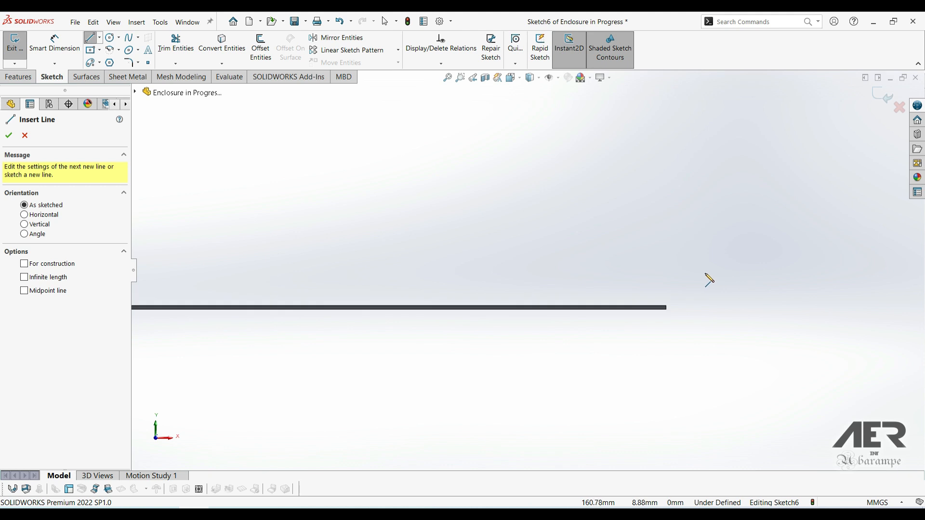
pyautogui.click(650, 315)
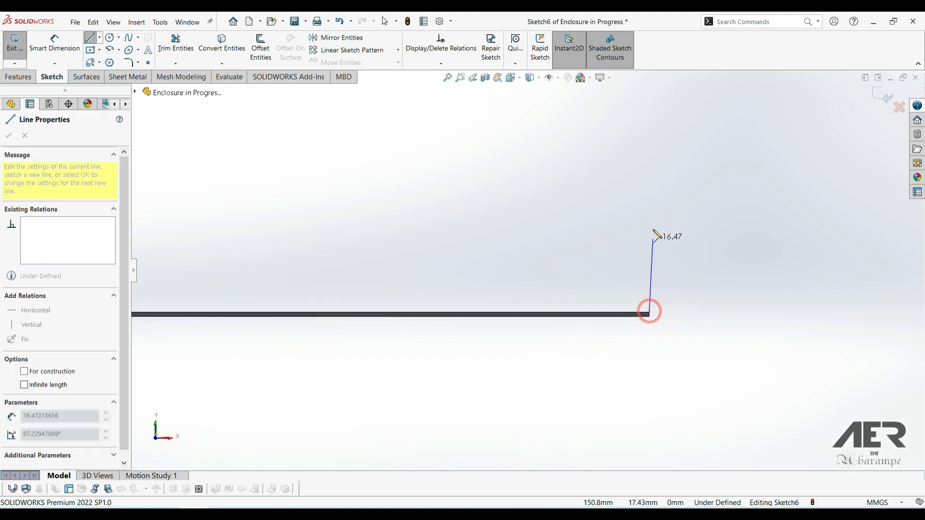
pyautogui.click(649, 175)
pyautogui.click(606, 175)
pyautogui.click(606, 201)
pyautogui.press('Escape')
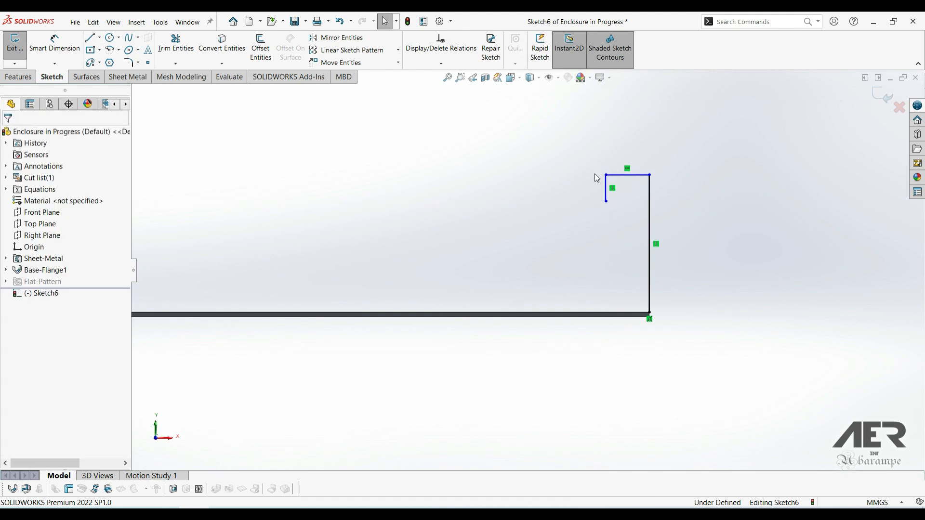
# Step: Dimension the profile's long vertical line at 50 mm
pyautogui.moveTo(701, 208); pyautogui.dragTo(703, 159, button='right')
pyautogui.click(650, 214)
pyautogui.click(712, 214)
pyautogui.write('50')
pyautogui.press('Return')
# Step: Dimension the profile's horizontal line at 10 mm and its short downward line at 5 mm
pyautogui.scroll(3, 672, 186)
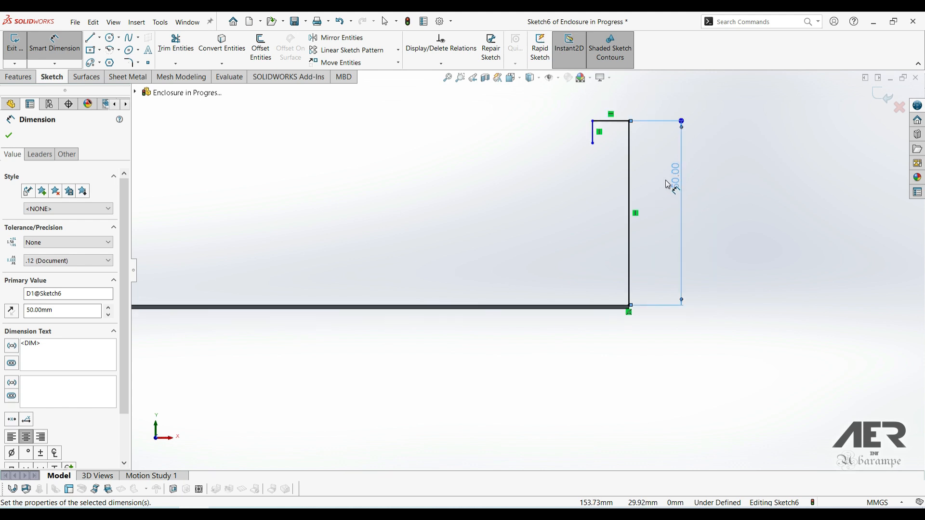
pyautogui.click(604, 148)
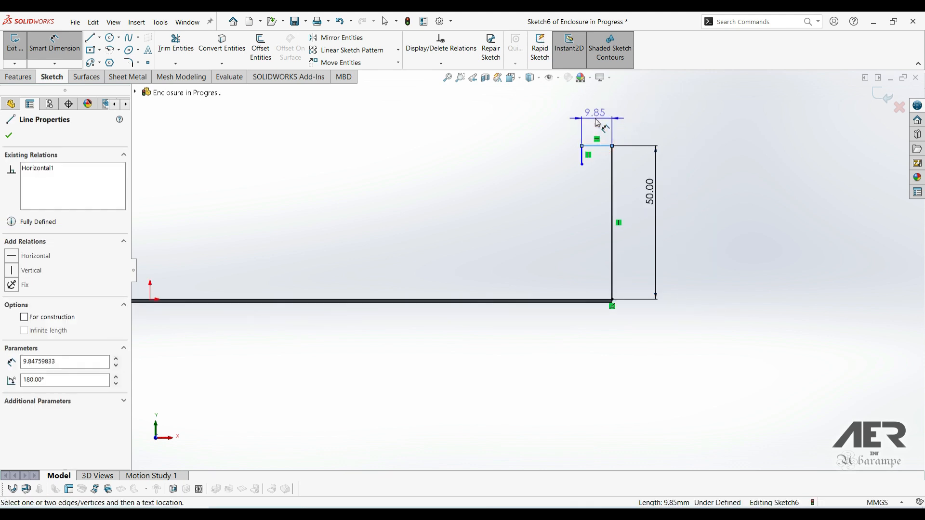
pyautogui.click(596, 117)
pyautogui.write('10')
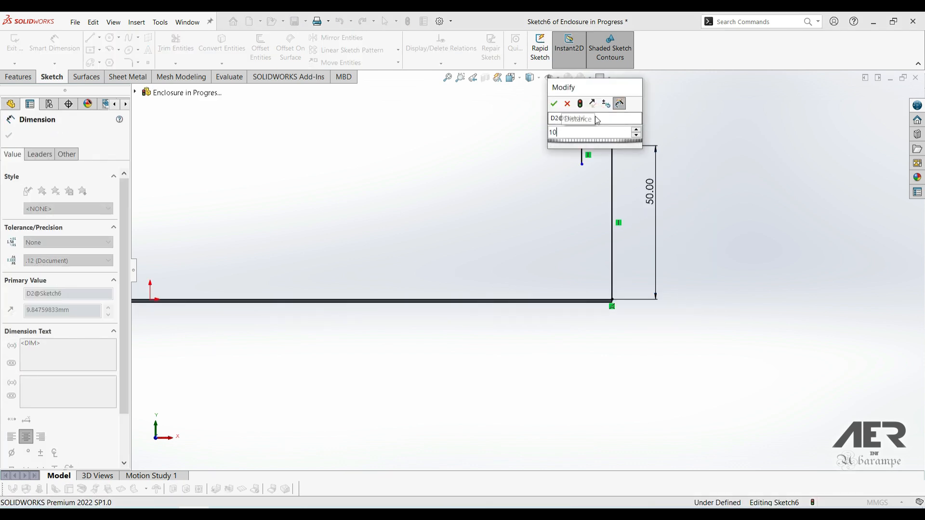
pyautogui.press('Return')
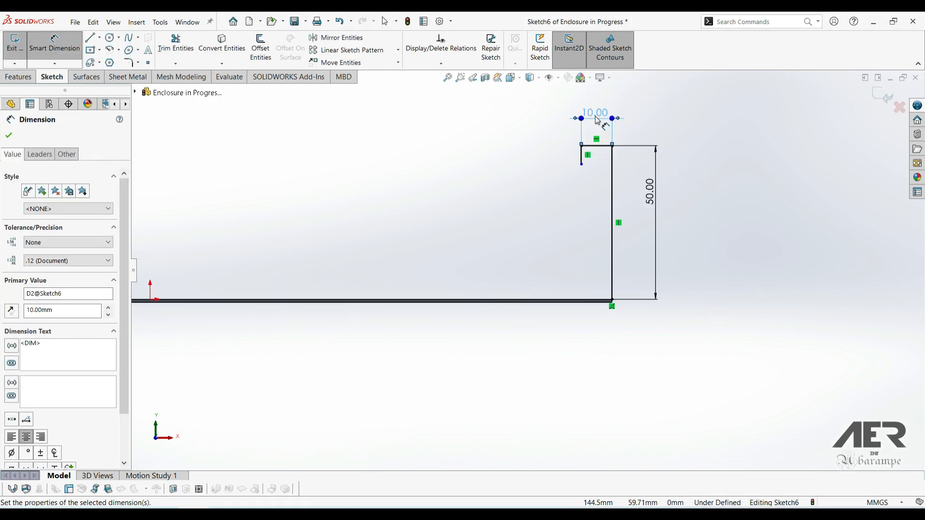
pyautogui.click(583, 156)
pyautogui.click(544, 153)
pyautogui.write('5')
pyautogui.press('Return')
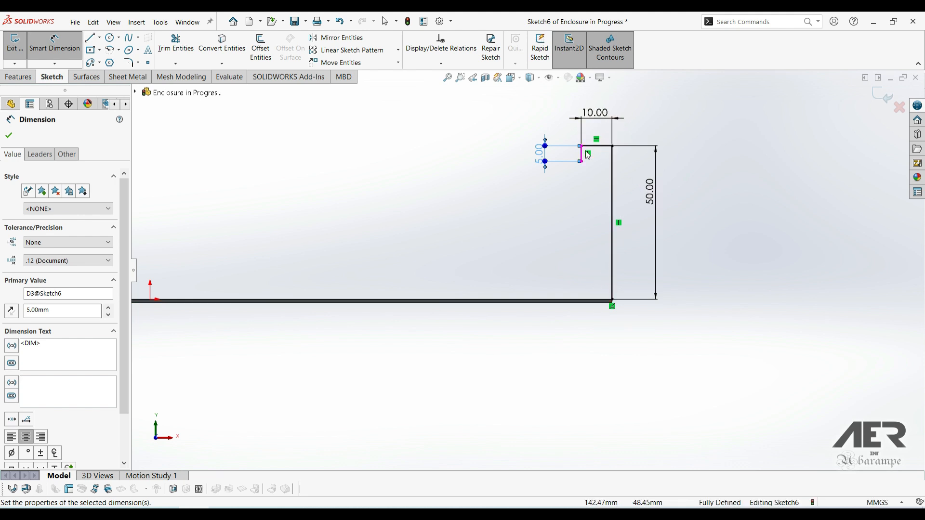
# Step: Start a miter flange from the hook profile along the plate's adjoining 500 mm edge
pyautogui.moveTo(613, 209)
pyautogui.mouseDown(button='middle')
pyautogui.moveTo(597, 214)
pyautogui.moveTo(602, 227)
pyautogui.moveTo(502, 186)
pyautogui.mouseUp(button='middle')
pyautogui.moveTo(664, 238); pyautogui.dragTo(731, 258, button='middle')
pyautogui.click(733, 257)
pyautogui.press('Escape')
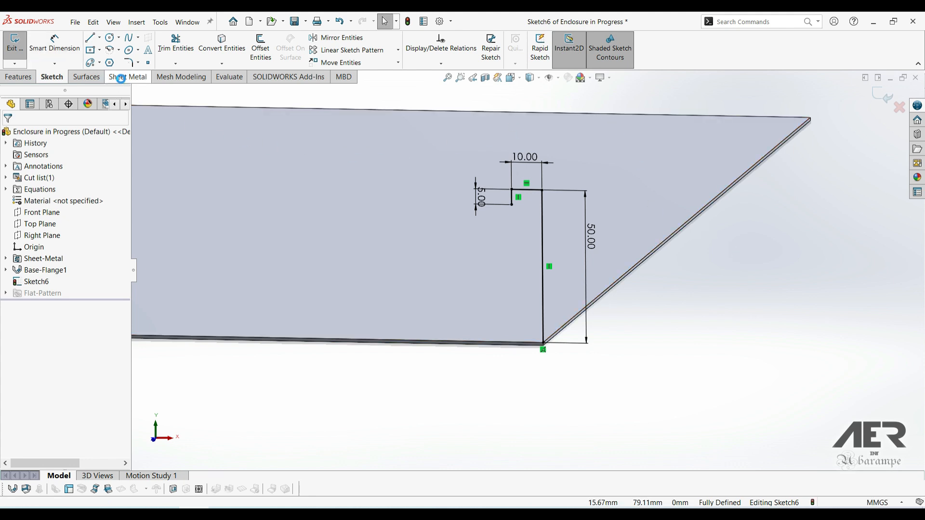
pyautogui.click(120, 78)
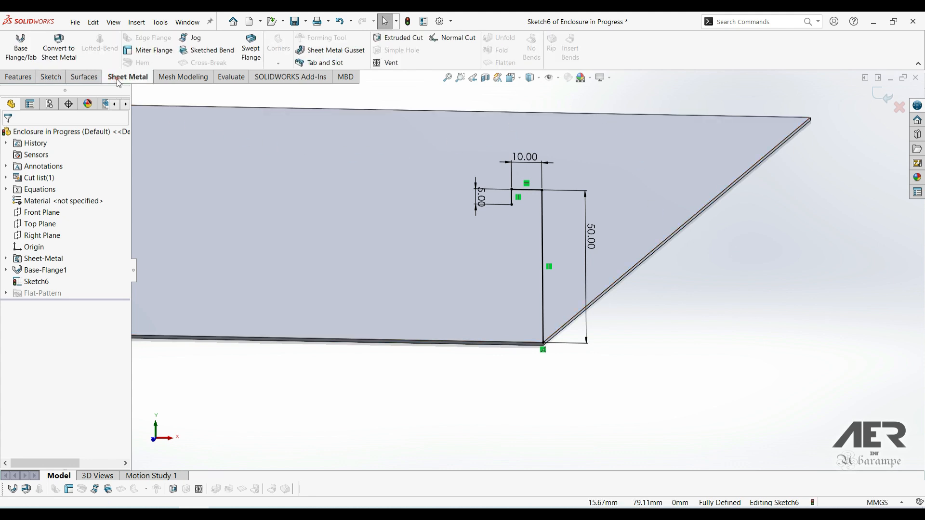
pyautogui.click(141, 54)
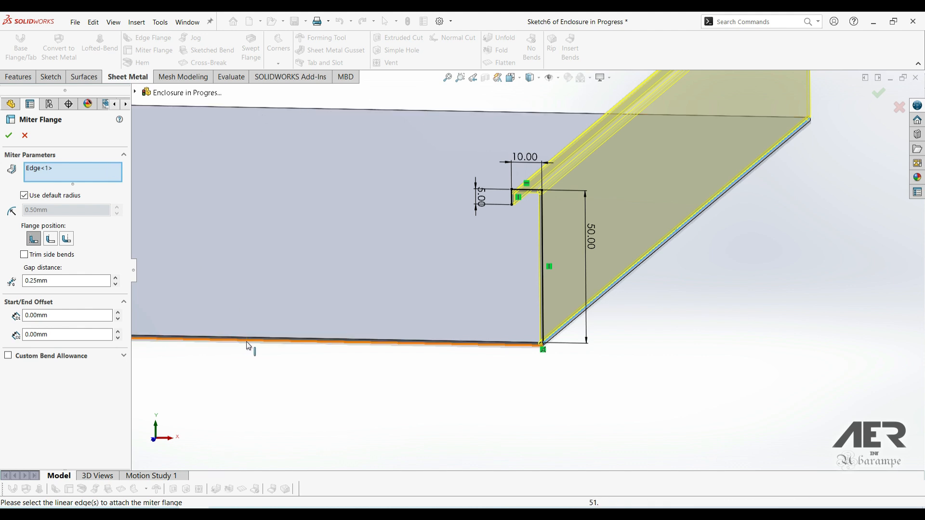
# Step: Extend the miter flange to the plate's back, left and front edges so it runs around all four sides
pyautogui.click(72, 170)
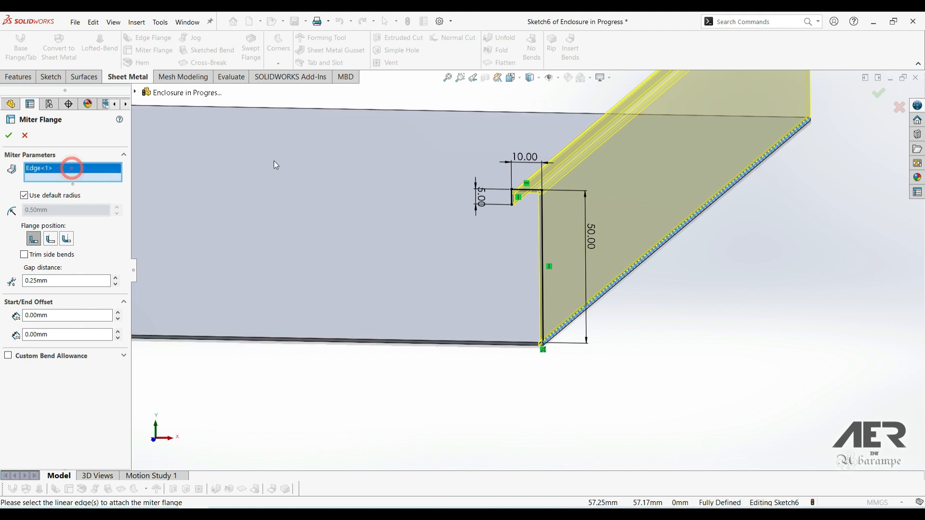
pyautogui.scroll(2, 289, 159)
pyautogui.moveTo(303, 155); pyautogui.dragTo(279, 175, button='middle')
pyautogui.click(374, 175)
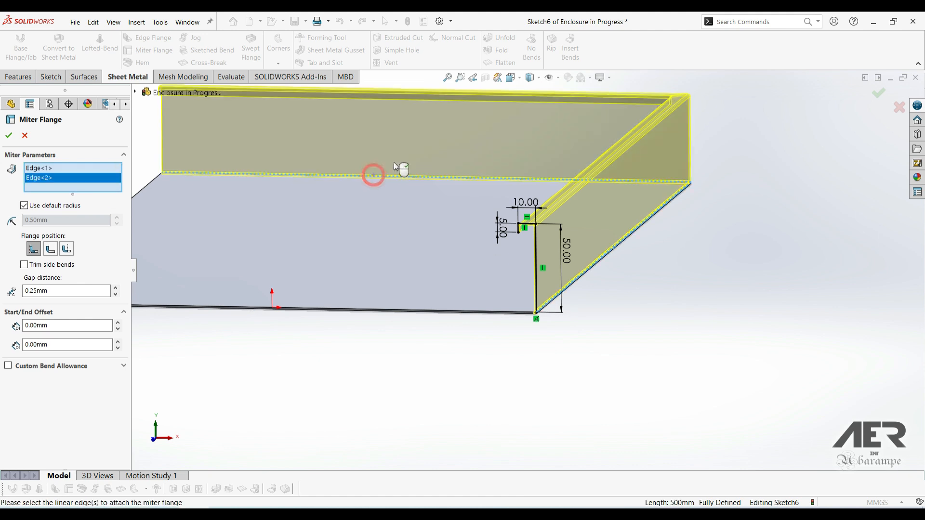
pyautogui.scroll(3, 347, 170)
pyautogui.scroll(-2, 263, 207)
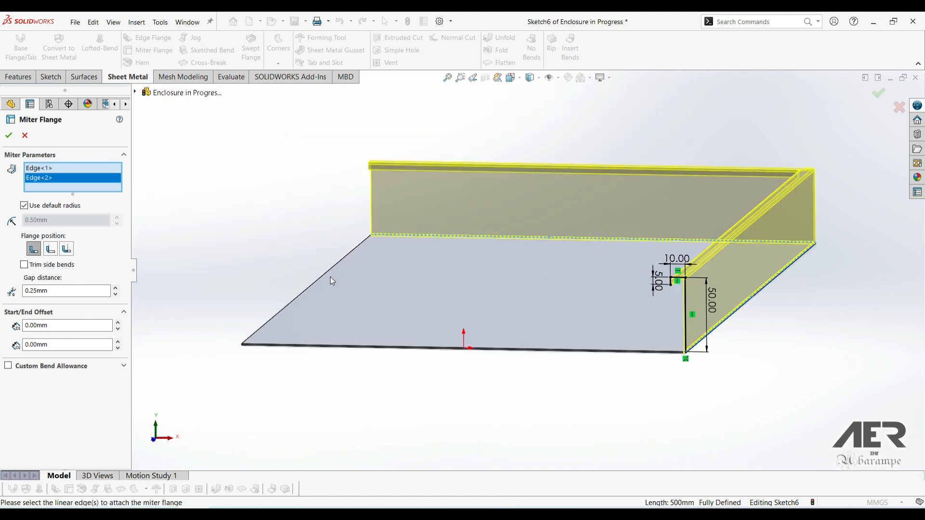
pyautogui.click(316, 281)
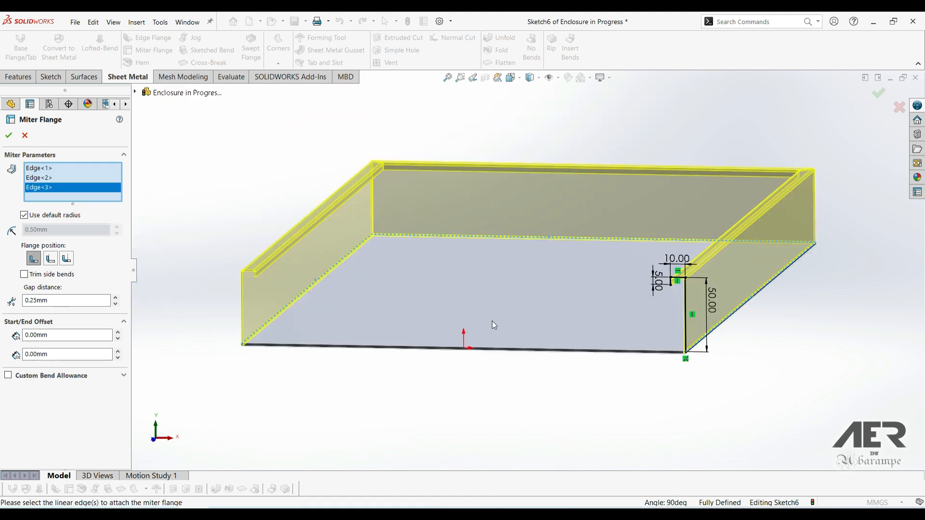
pyautogui.click(497, 352)
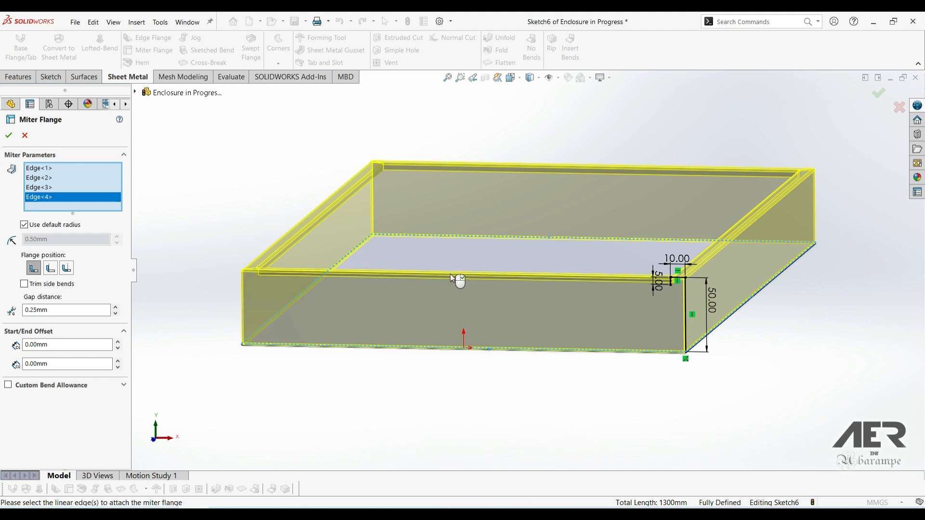
# Step: Check the miter flange preview at its corners and inward lip, and accept the feature on all four edges
pyautogui.scroll(1, 458, 277)
pyautogui.scroll(1, 473, 287)
pyautogui.moveTo(453, 281); pyautogui.dragTo(455, 318, button='middle')
pyautogui.scroll(-3, 456, 318)
pyautogui.moveTo(364, 333); pyautogui.dragTo(400, 347, button='middle')
pyautogui.scroll(-2, 501, 369)
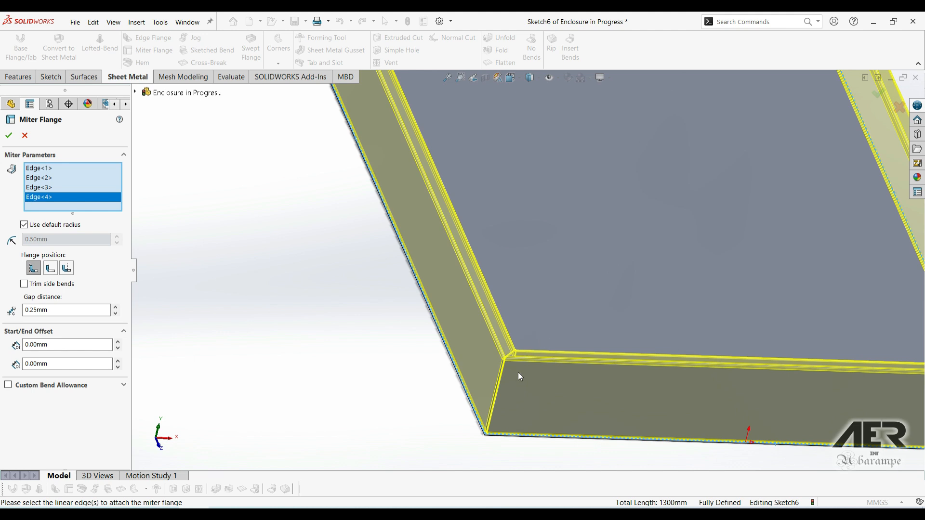
pyautogui.scroll(5, 532, 364)
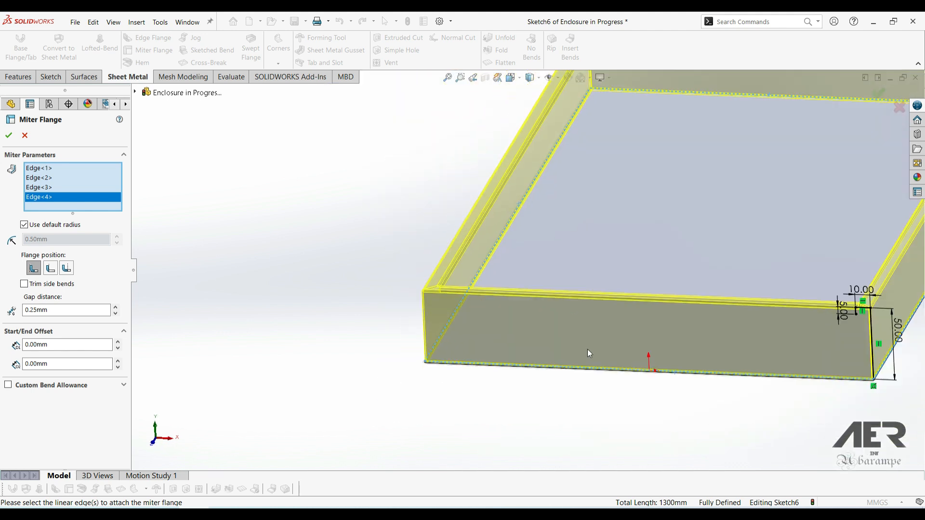
pyautogui.moveTo(654, 239); pyautogui.dragTo(746, 215, button='middle')
pyautogui.scroll(2, 736, 161)
pyautogui.moveTo(694, 290); pyautogui.dragTo(711, 303, button='middle')
pyautogui.scroll(-3, 734, 276)
pyautogui.scroll(-2, 734, 278)
pyautogui.scroll(5, 515, 264)
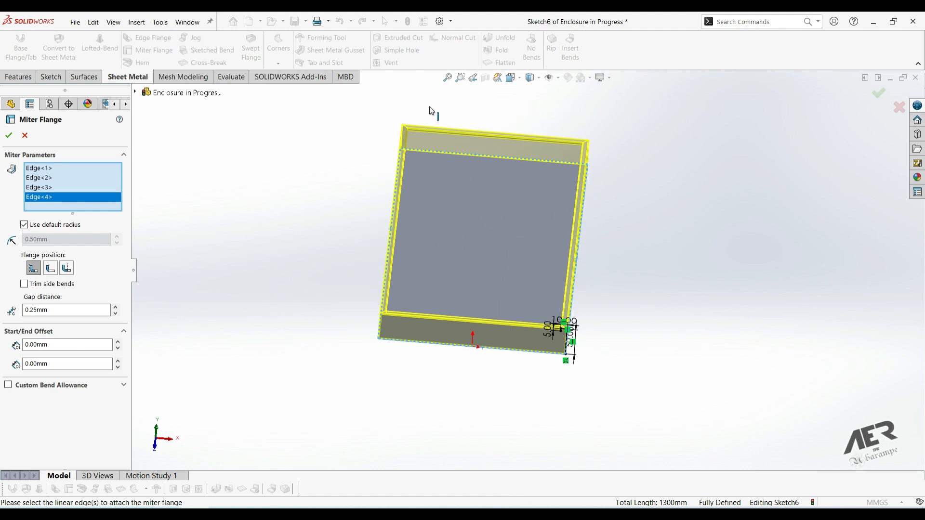
pyautogui.scroll(-1, 429, 107)
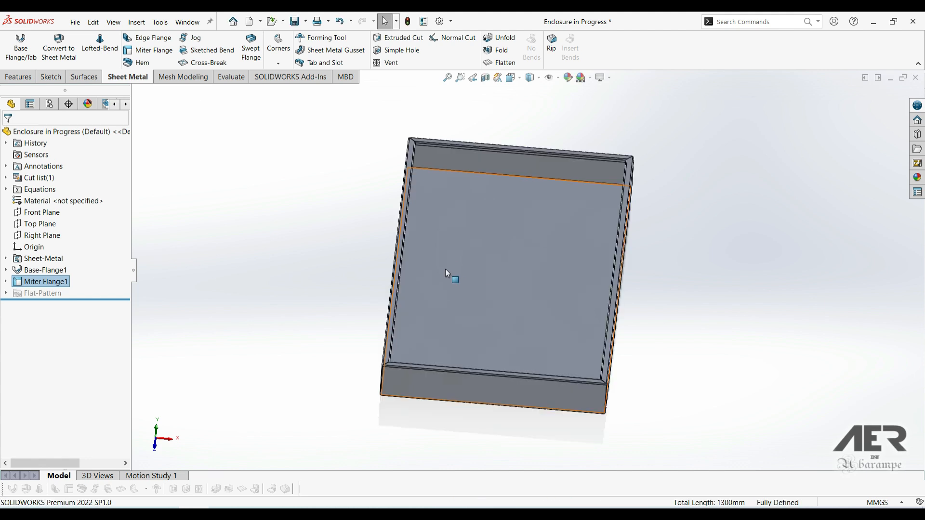
# Step: Examine the finished enclosure's walls, inward lip and mitered corners from several angles
pyautogui.moveTo(564, 352); pyautogui.dragTo(723, 395, button='middle')
pyautogui.moveTo(393, 226); pyautogui.dragTo(603, 374, button='middle')
pyautogui.moveTo(476, 206); pyautogui.dragTo(530, 411, button='middle')
pyautogui.moveTo(443, 380); pyautogui.dragTo(502, 347, button='middle')
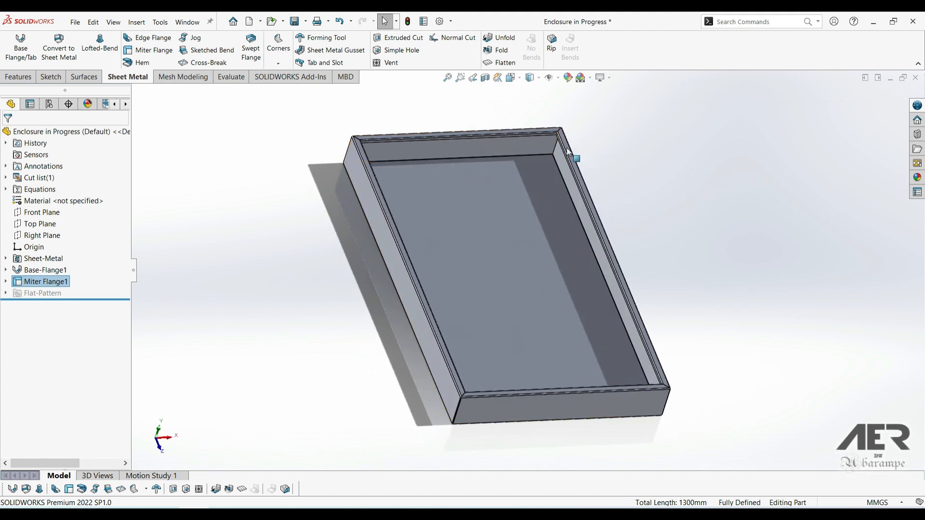
pyautogui.moveTo(457, 233); pyautogui.dragTo(536, 237, button='middle')
pyautogui.scroll(-2, 543, 252)
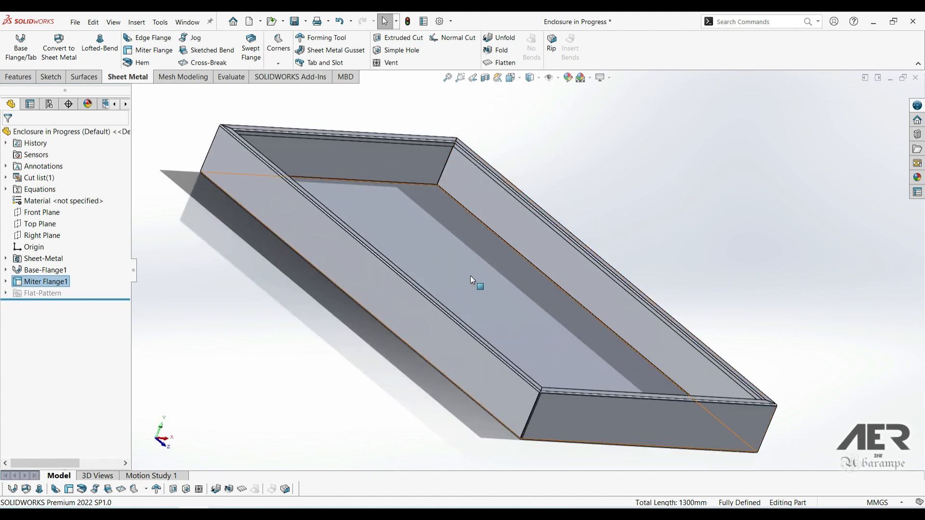
pyautogui.moveTo(700, 394); pyautogui.dragTo(526, 375, button='middle')
pyautogui.moveTo(354, 348)
pyautogui.mouseDown(button='middle')
pyautogui.moveTo(341, 365)
pyautogui.moveTo(356, 368)
pyautogui.mouseUp(button='middle')
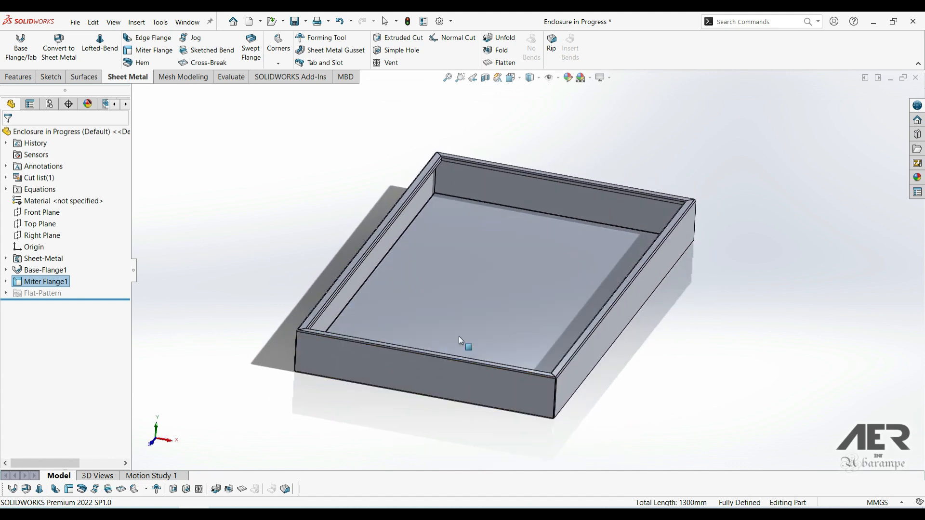
pyautogui.scroll(-3, 426, 316)
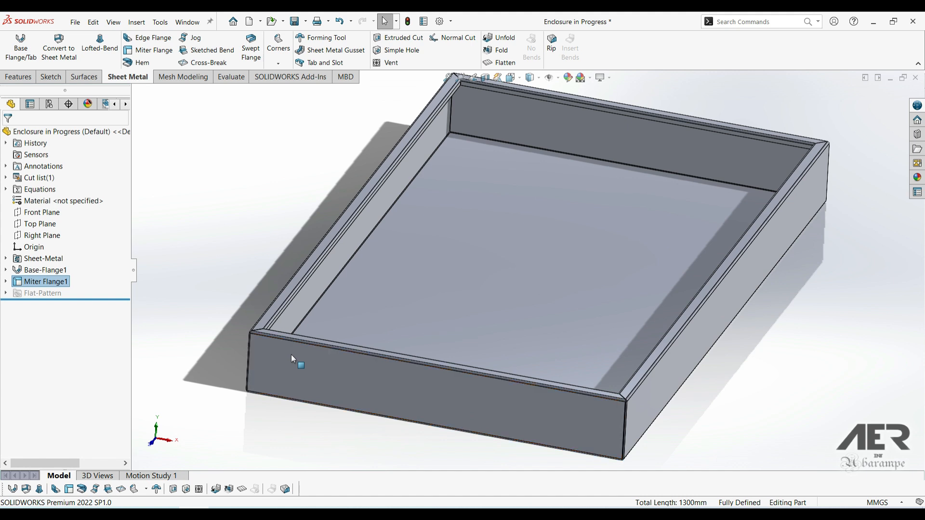
pyautogui.press('f')
pyautogui.moveTo(298, 356); pyautogui.dragTo(456, 363, button='middle')
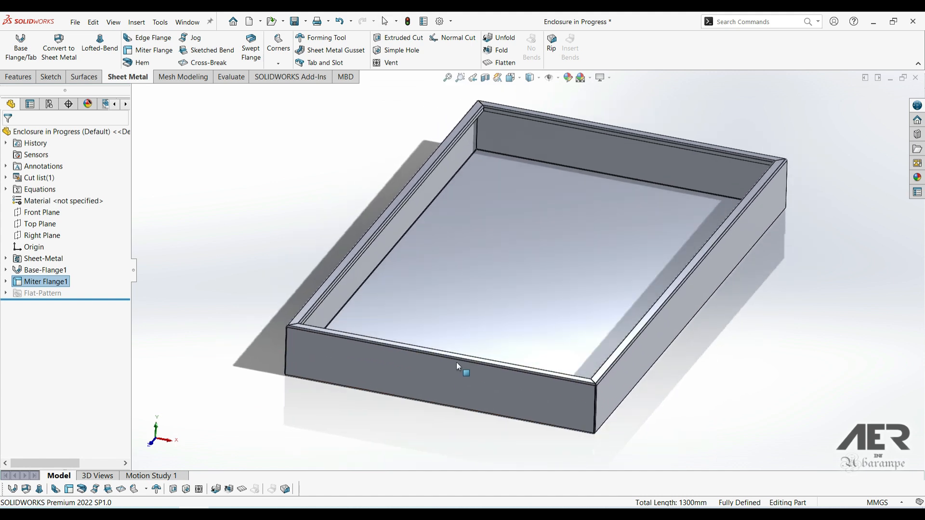
pyautogui.scroll(2, 535, 208)
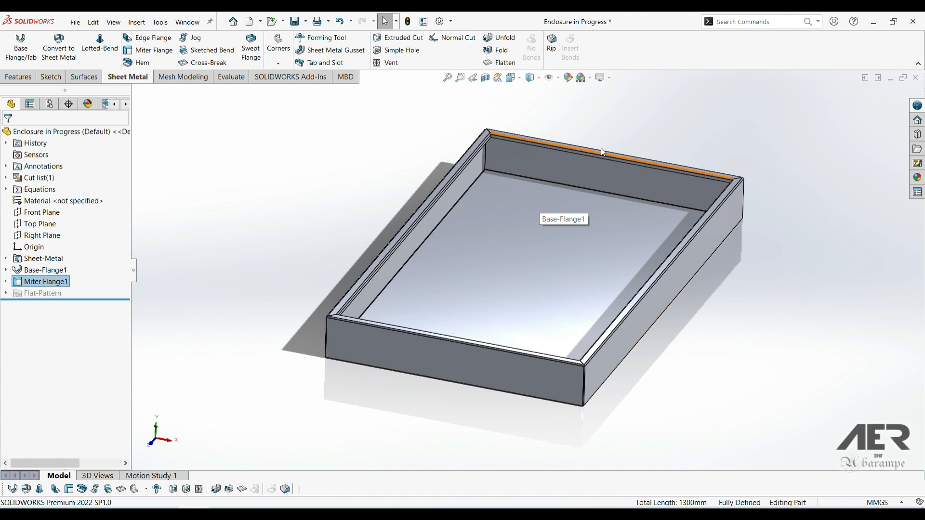